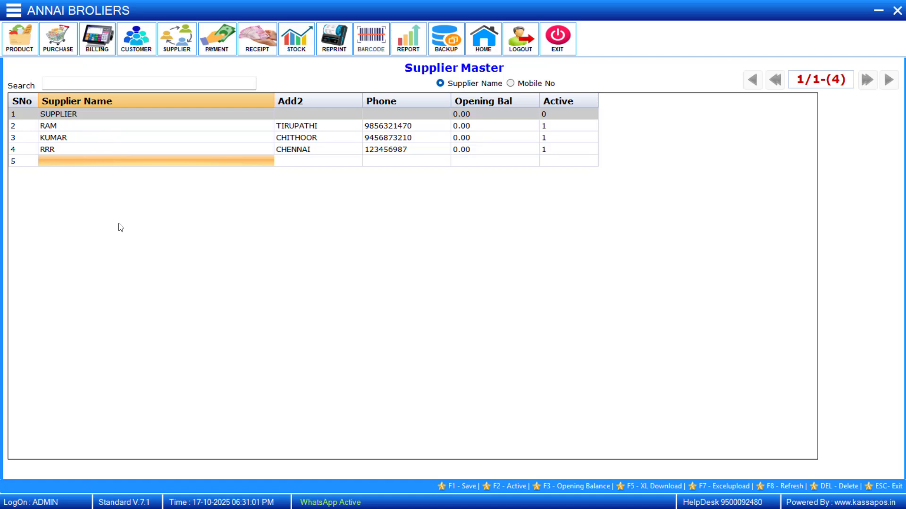
Go through supplier RRR's address, phone, opening balance and active fields in Supplier Master, and save the supplier record.
click(80, 151)
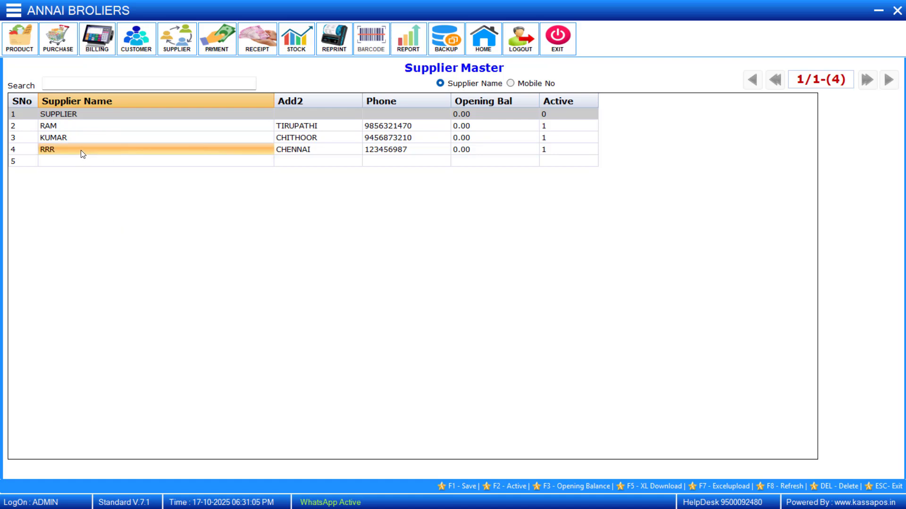
key(Tab)
key(Tab)
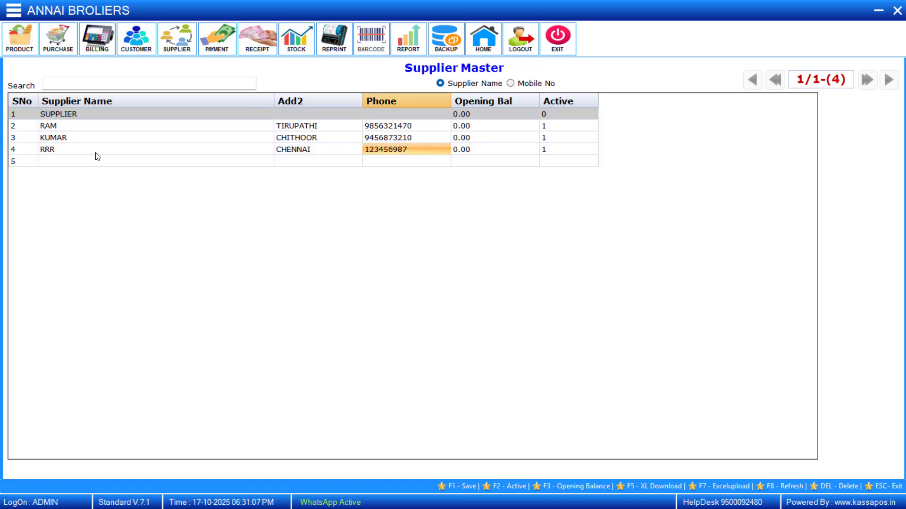
key(Tab)
key(Tab)
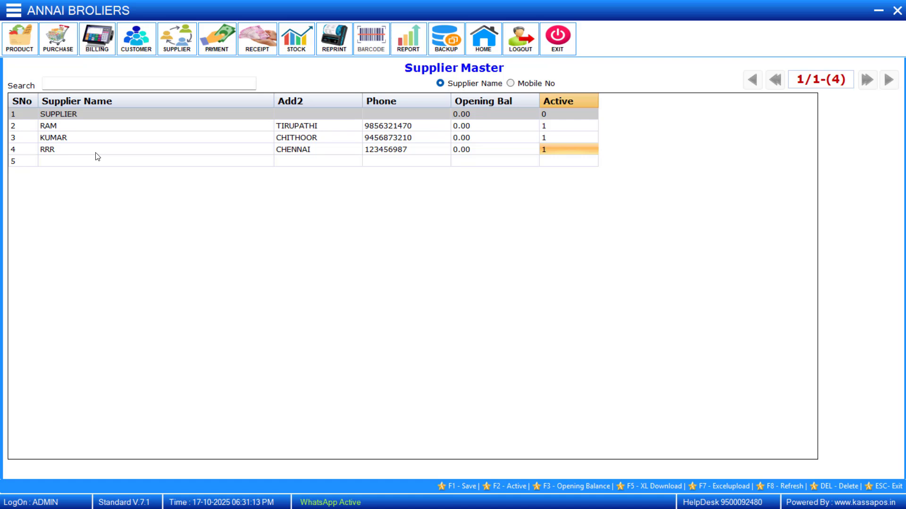
key(F1)
key(Return)
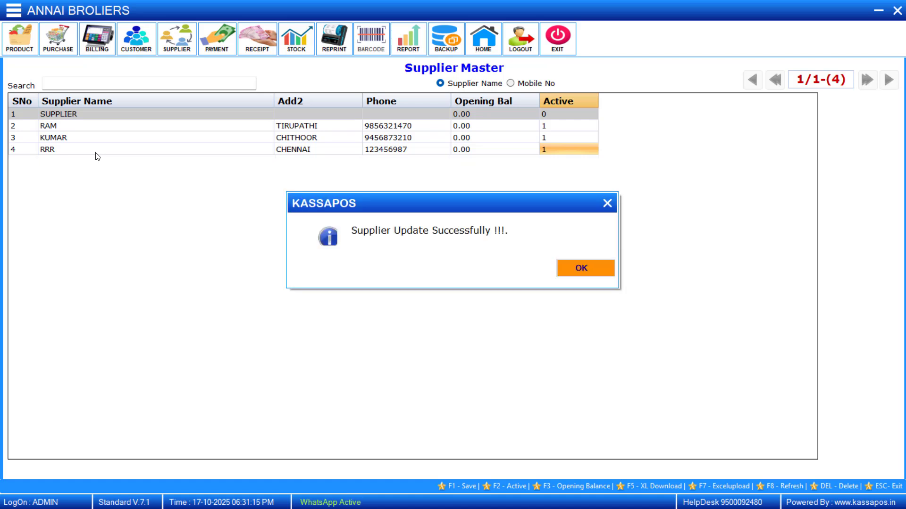
key(Return)
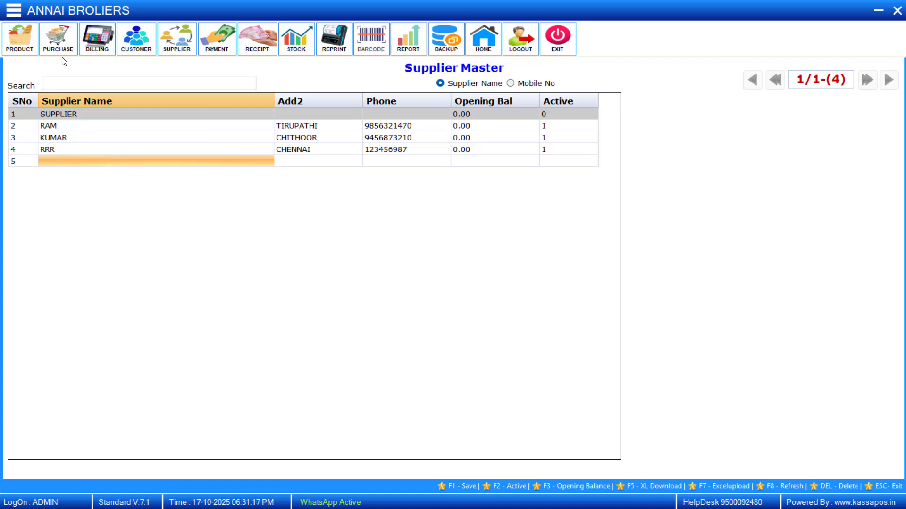
Open a new purchase entry and choose RRR as its supplier.
click(54, 45)
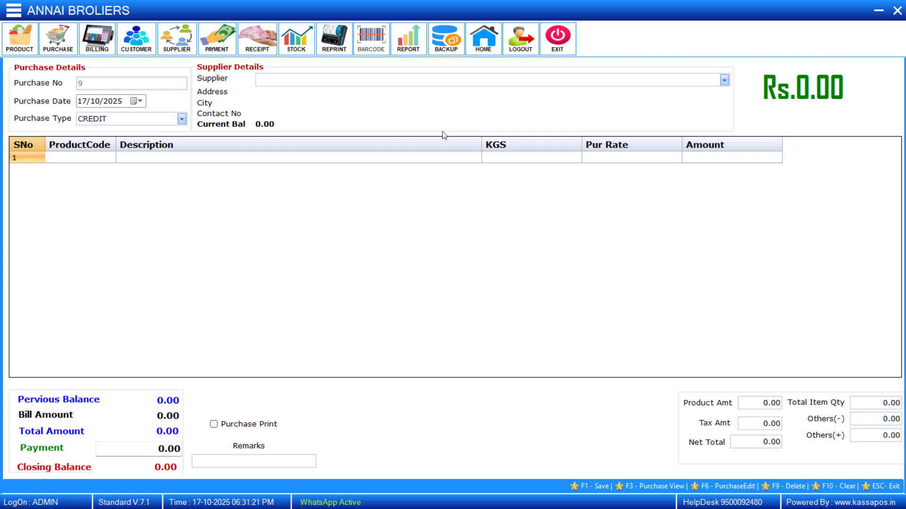
click(724, 81)
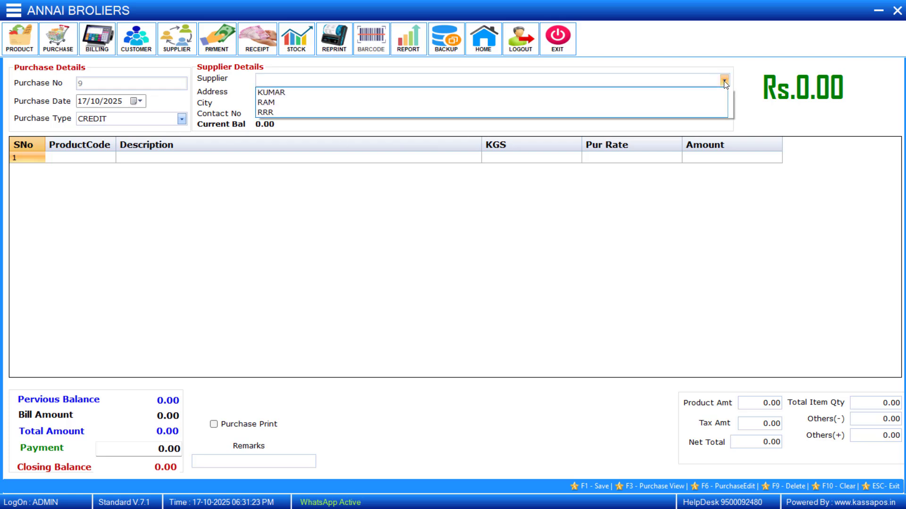
click(607, 113)
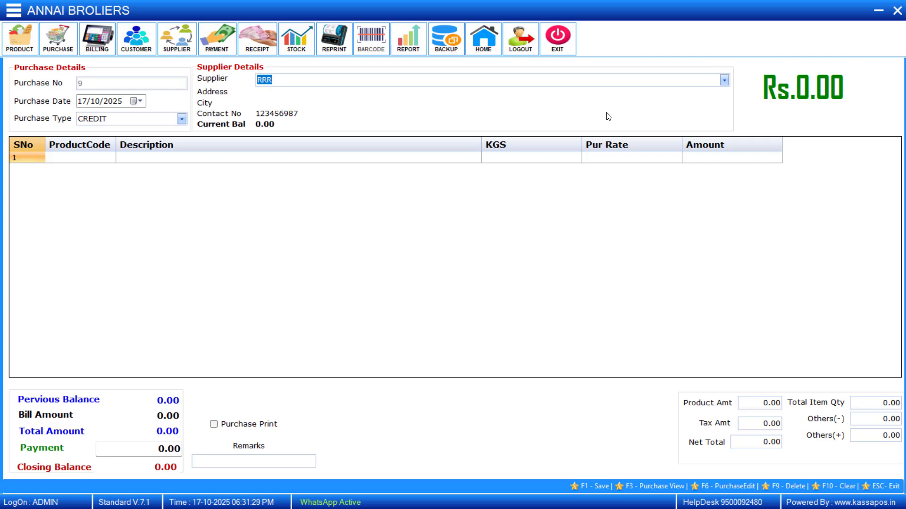
Add product code 1 (LIVE BIRD) to the purchase with a quantity of 100 KGS, keeping its default rate.
key(Return)
text(1)
key(Return)
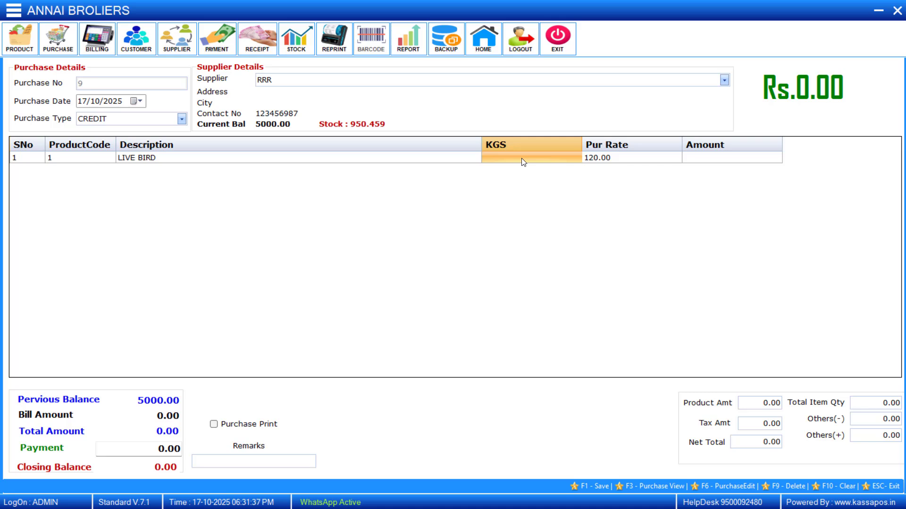
text(100)
key(Return)
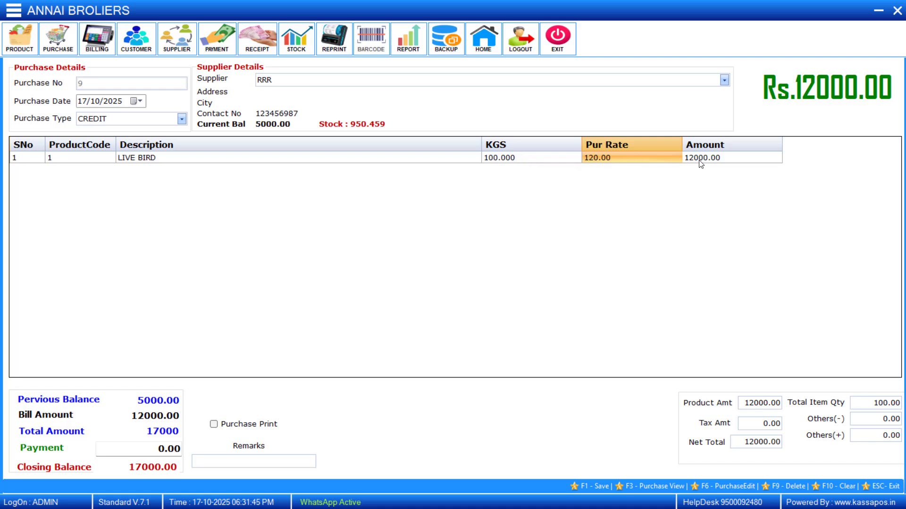
Switch the purchase type to CASH and back to CREDIT.
click(165, 452)
click(183, 121)
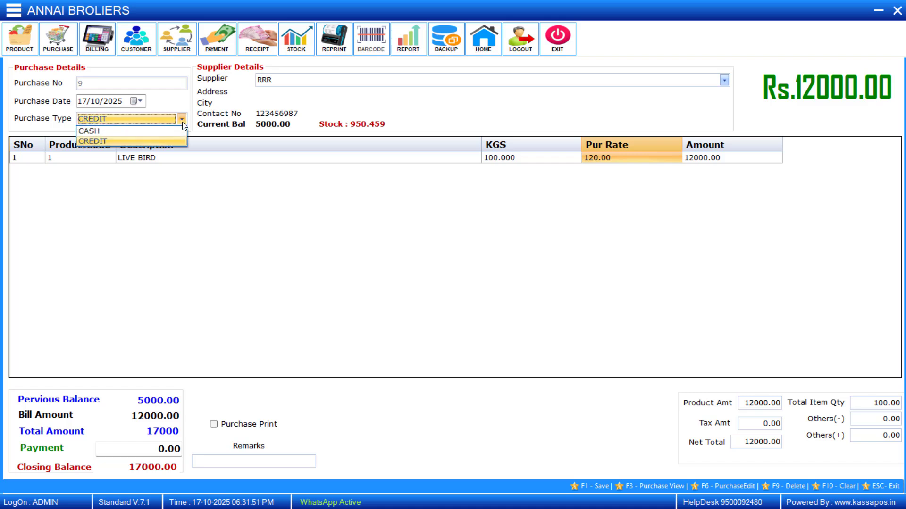
click(159, 132)
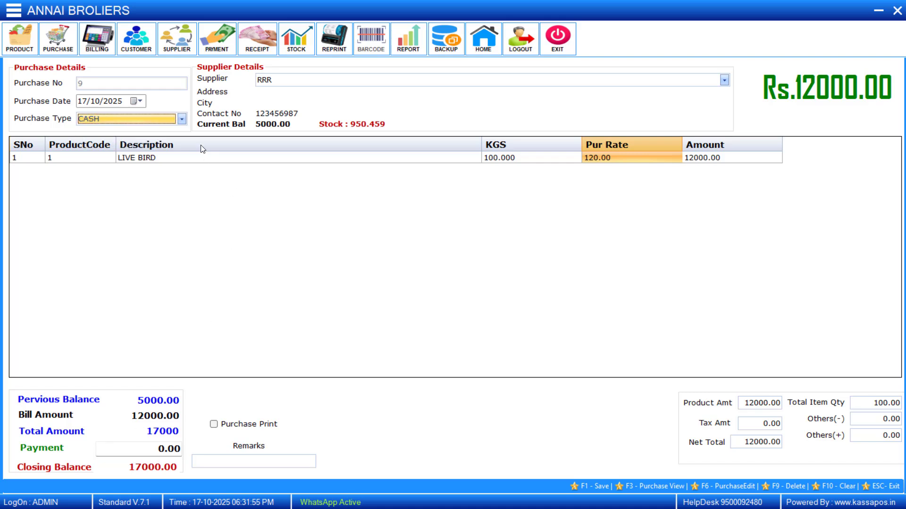
click(182, 120)
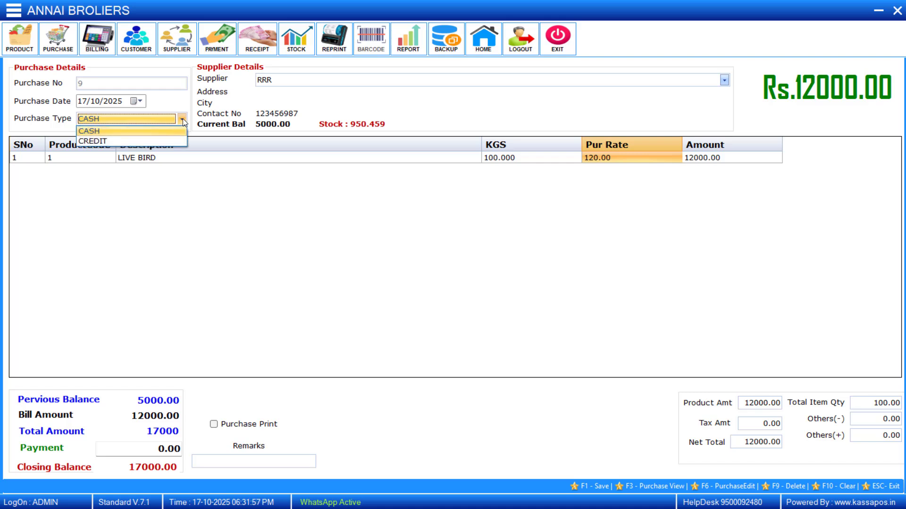
click(149, 142)
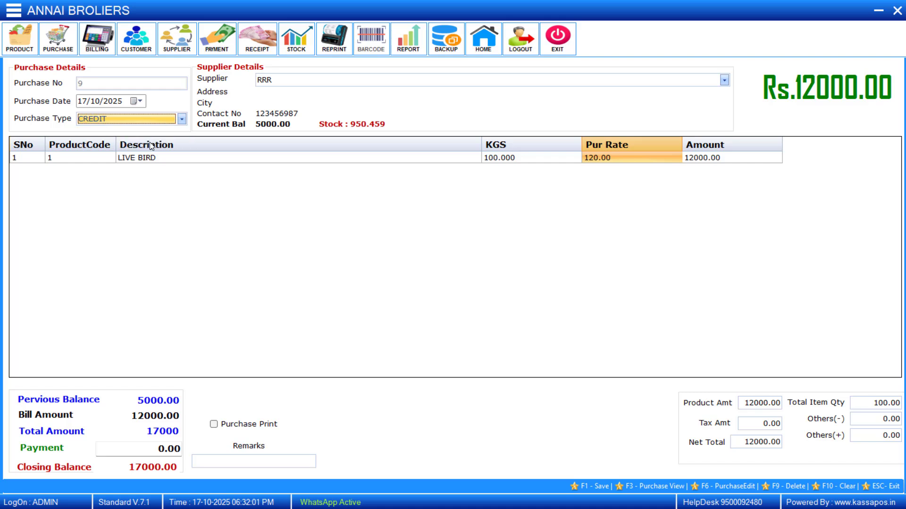
Enter a payment of 10000 and a "." as the remark, save the purchase details and close the purchase entry.
click(166, 449)
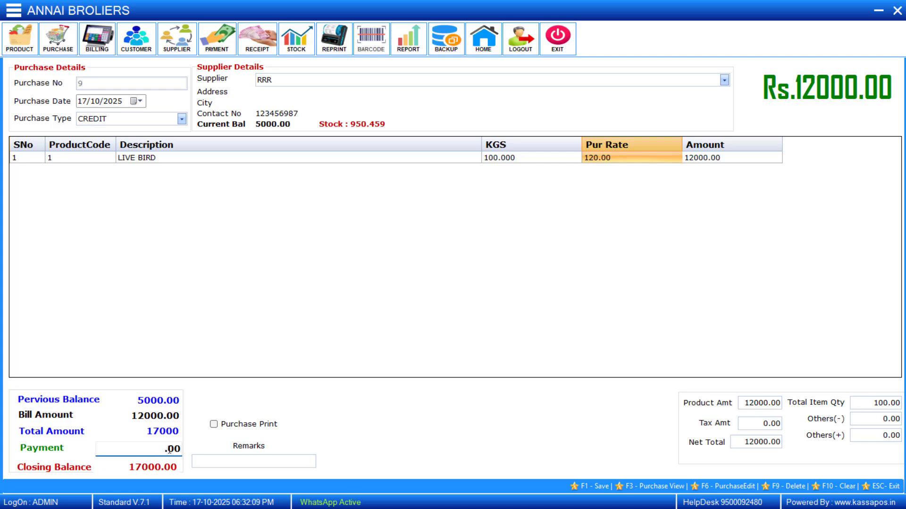
text(100)
key(Return)
key(F1)
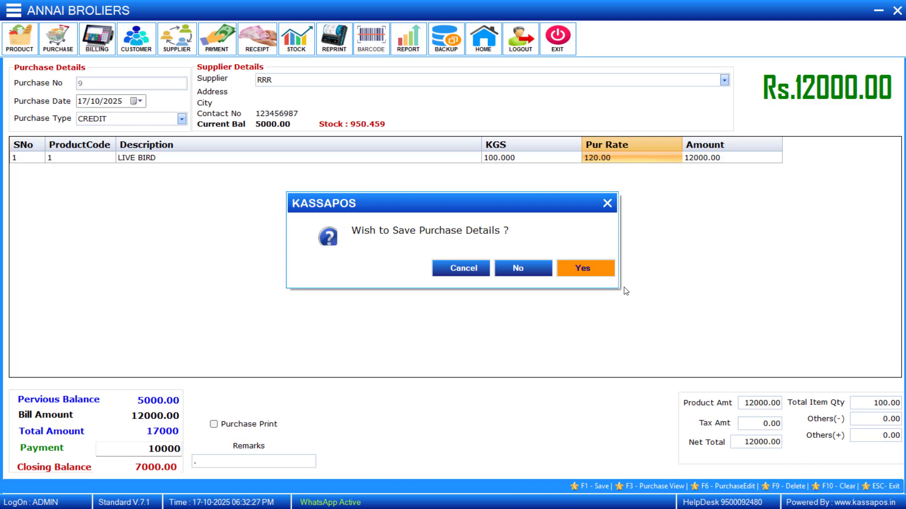
click(585, 270)
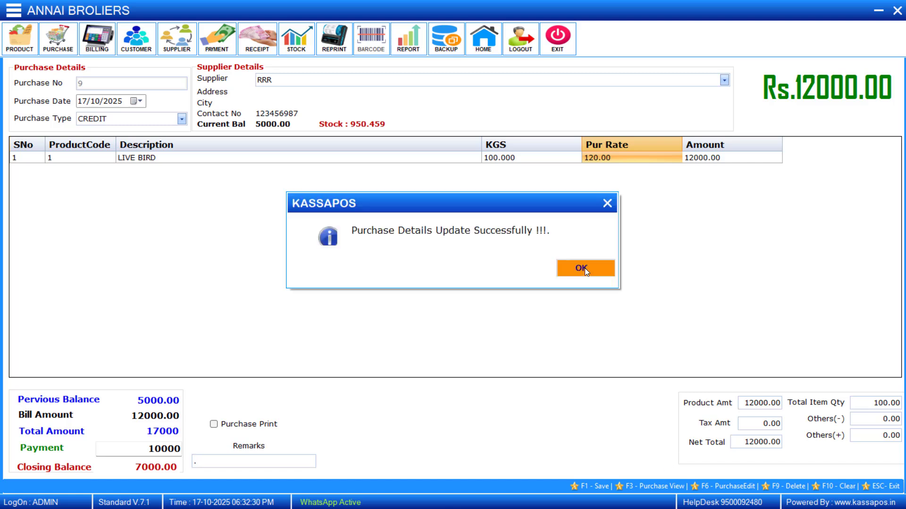
click(590, 269)
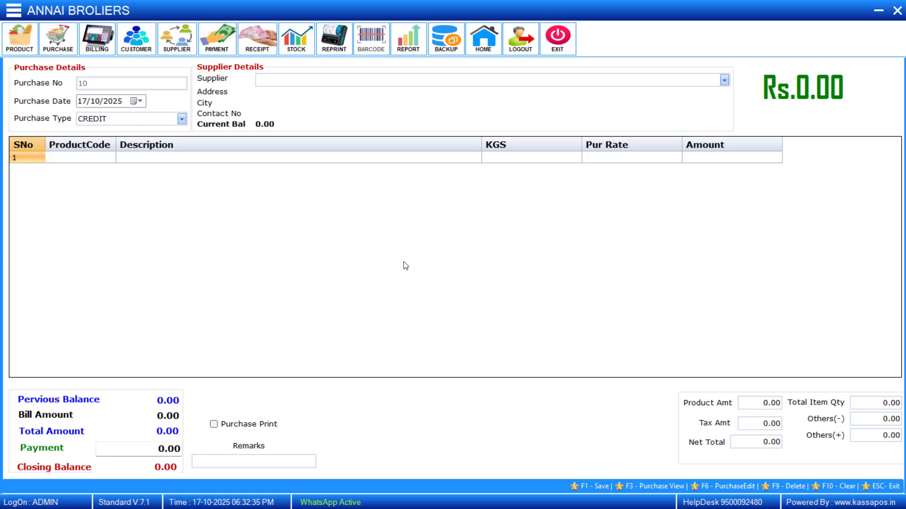
click(897, 11)
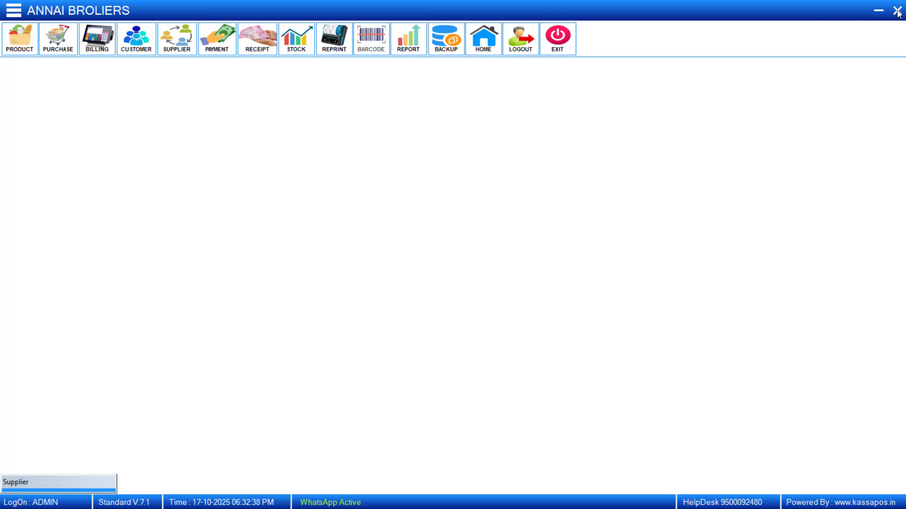
Generate the Purchase Consolidated crystal report for supplier RRR.
click(11, 8)
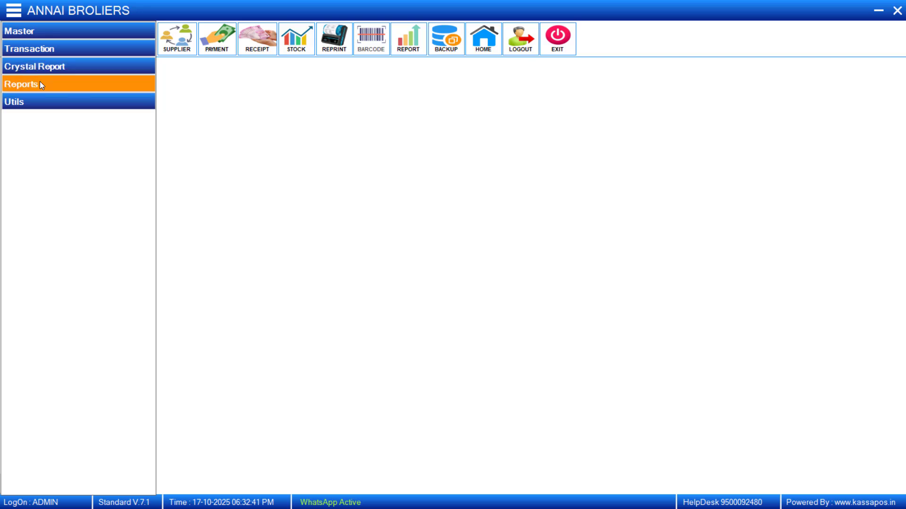
click(42, 70)
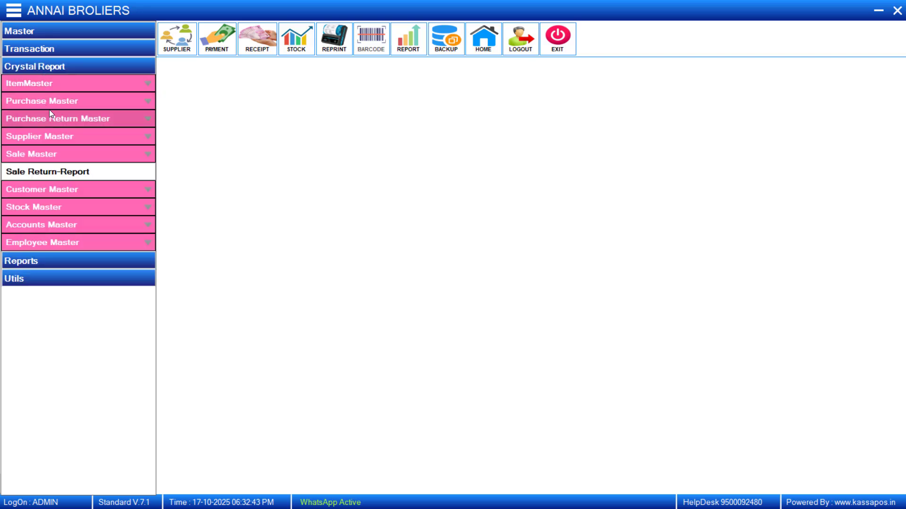
click(69, 105)
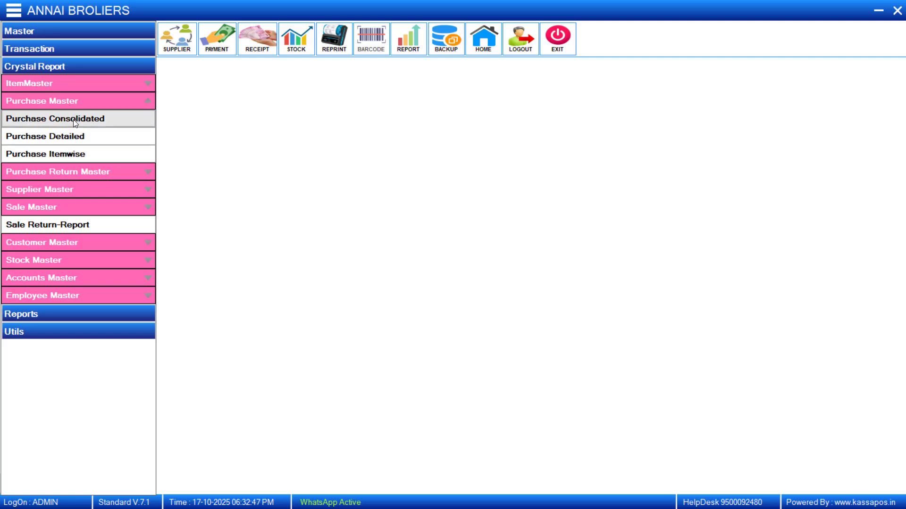
click(74, 120)
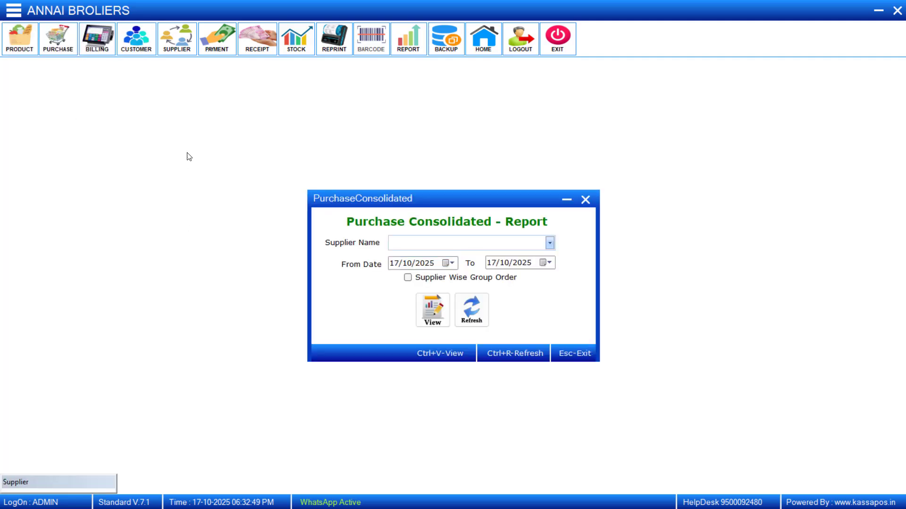
click(549, 243)
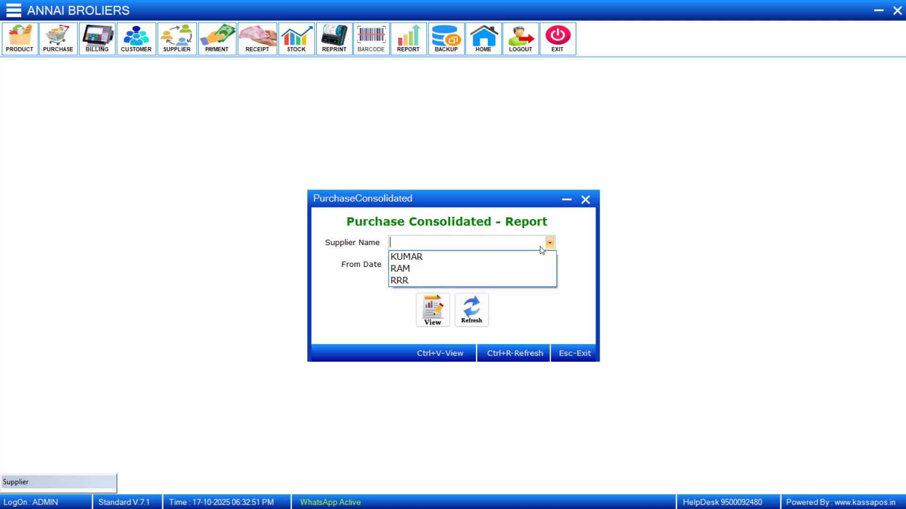
click(450, 284)
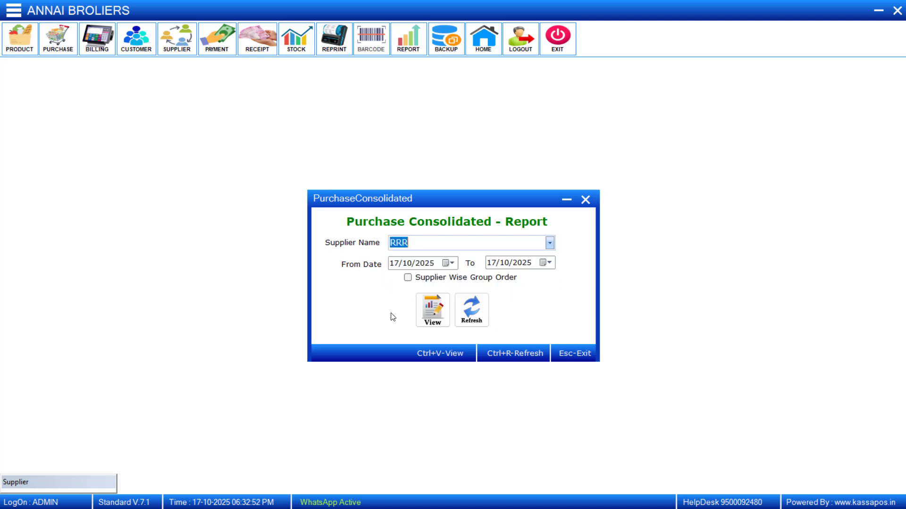
click(427, 310)
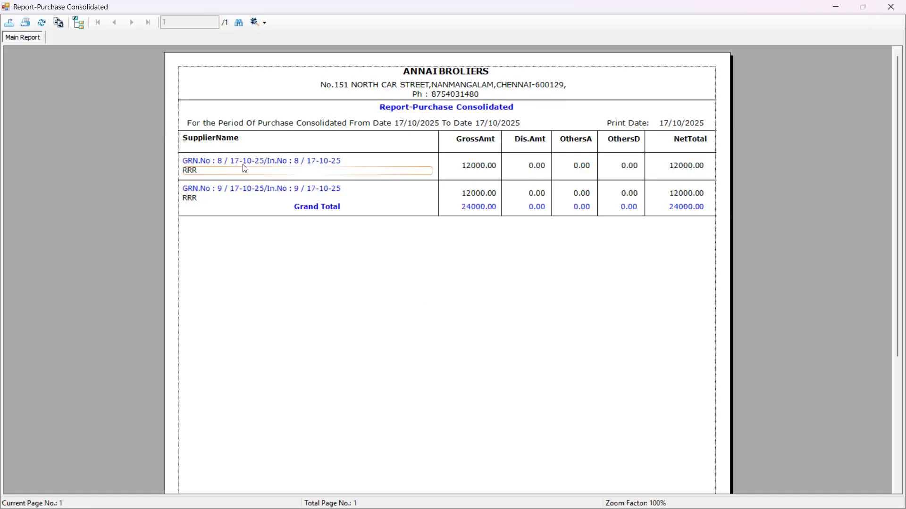
Examine the report's supplier entries, period, print date and amount columns, and close the report and its filter dialog.
drag(212, 128, 172, 252)
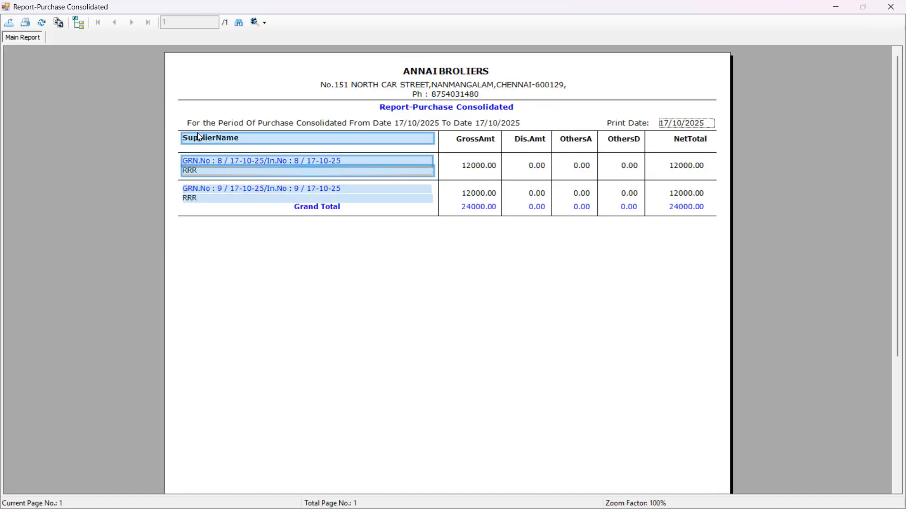
click(276, 219)
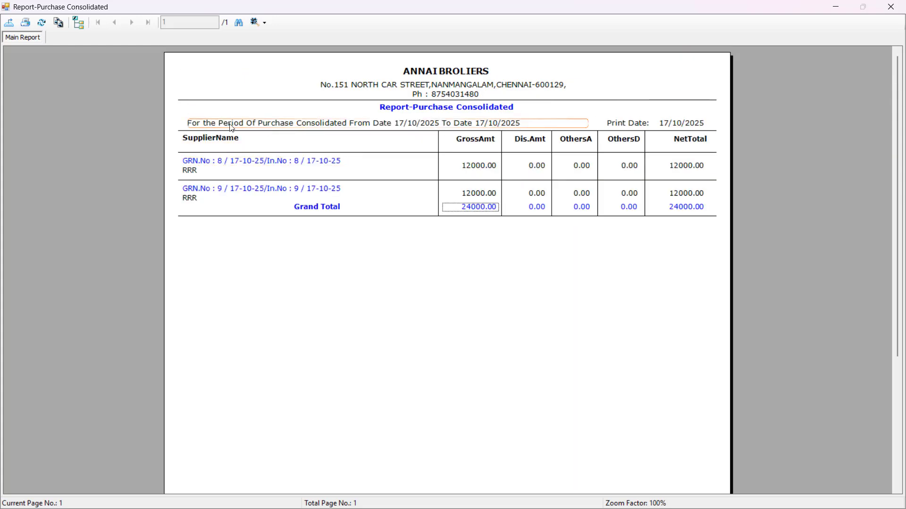
click(336, 124)
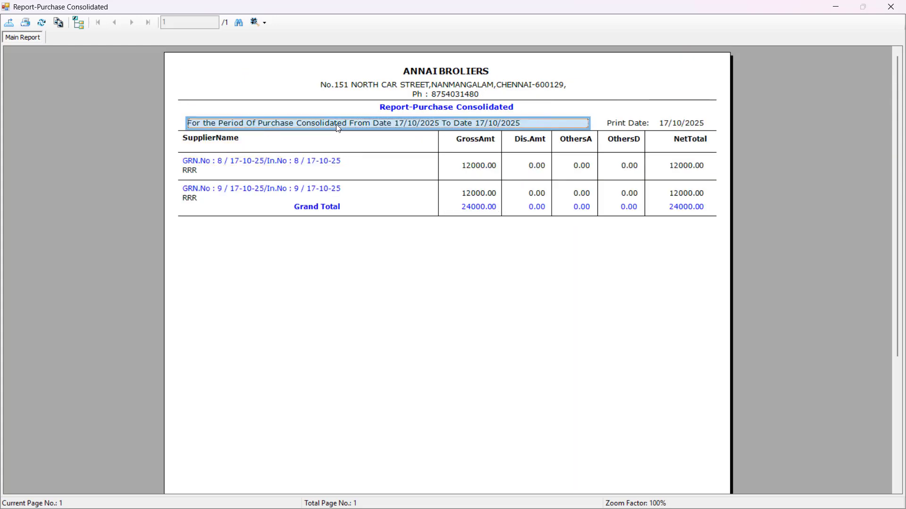
click(614, 124)
click(681, 124)
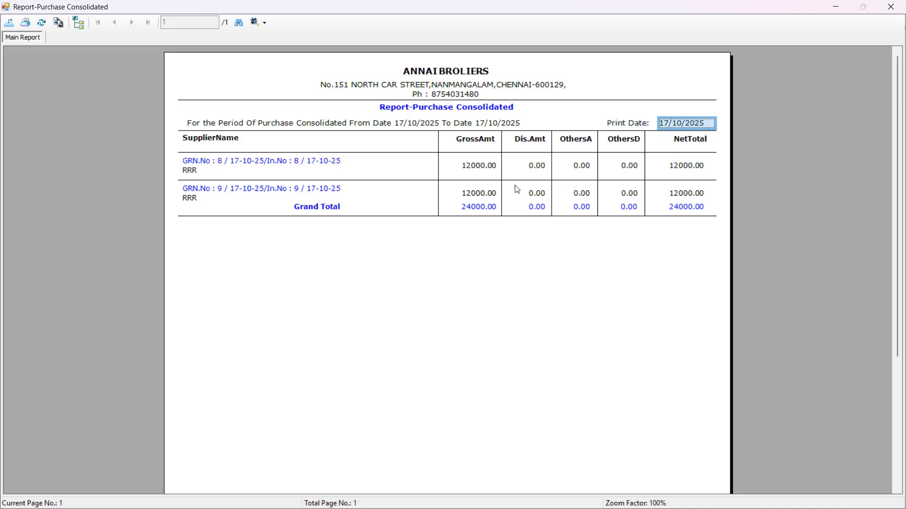
click(488, 166)
click(537, 166)
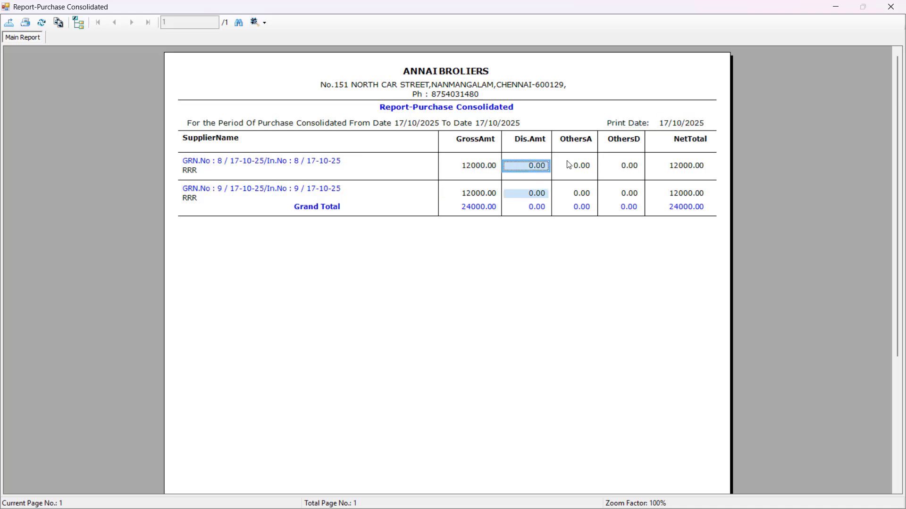
click(573, 166)
scroll(628, 242, down, 4)
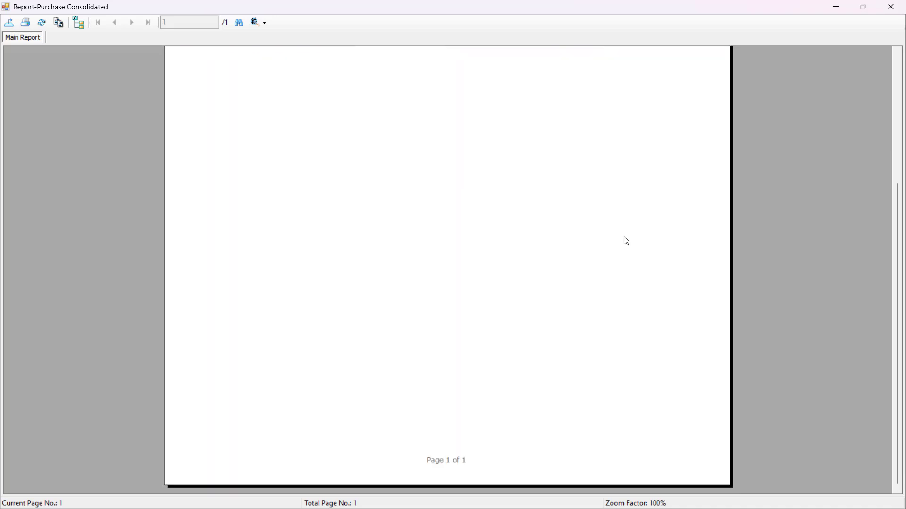
click(891, 8)
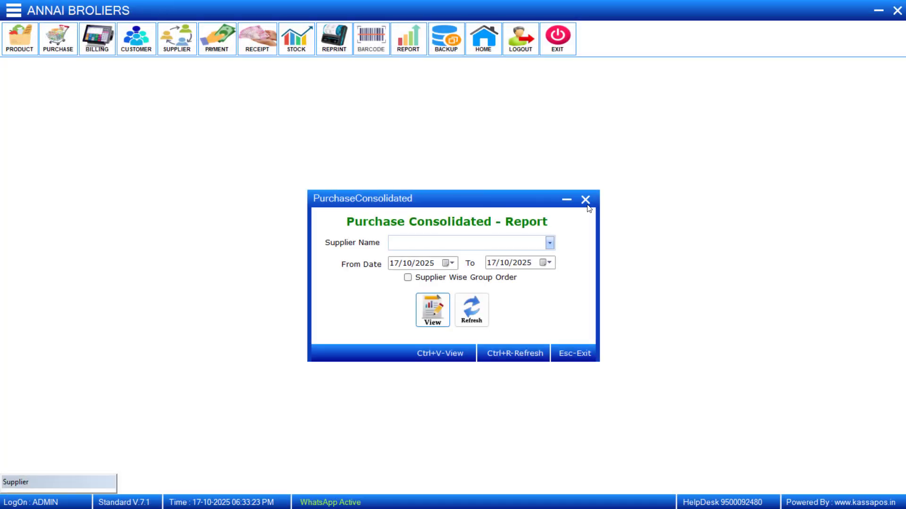
click(585, 200)
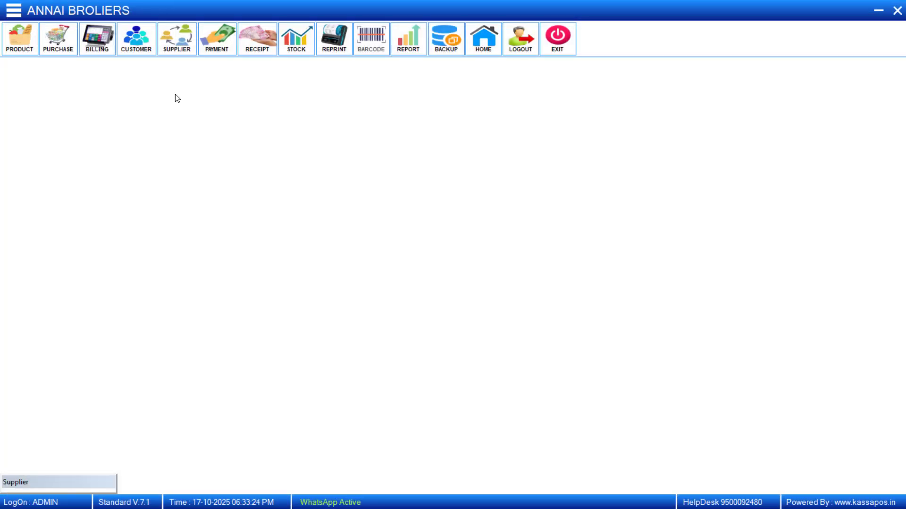
View the Purchase Detailed crystal report for supplier RRR down to its grand total, and close the report and its filter dialog.
click(13, 11)
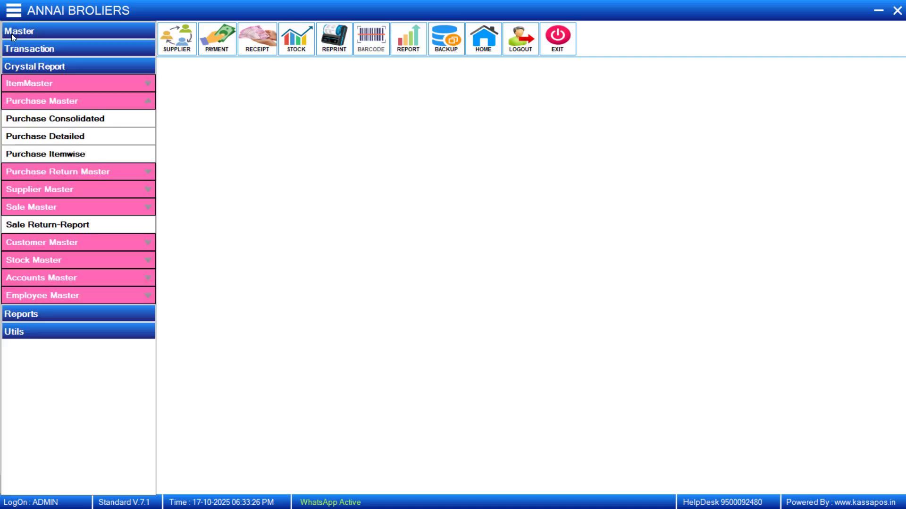
click(31, 135)
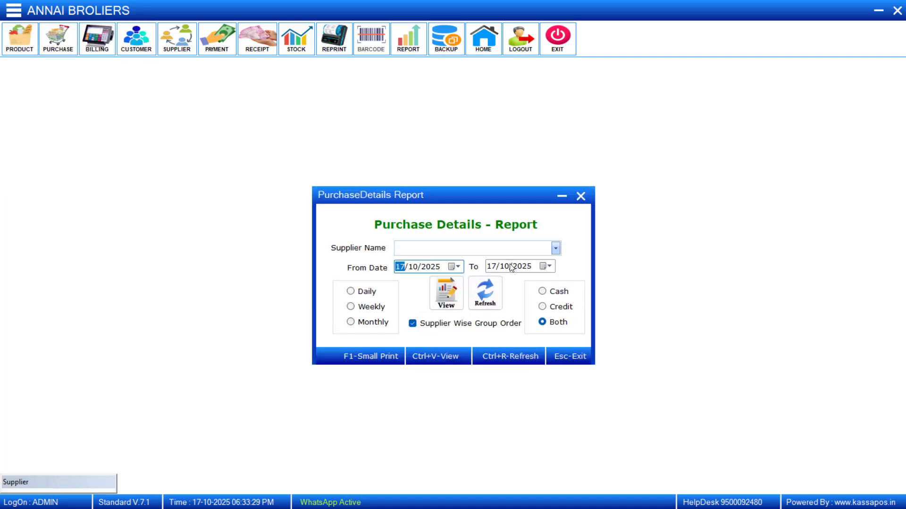
click(556, 250)
click(452, 285)
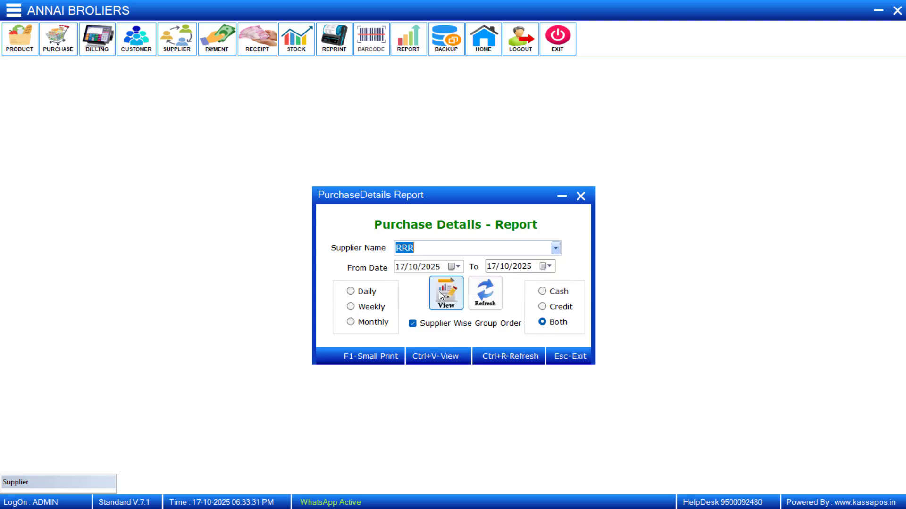
click(439, 293)
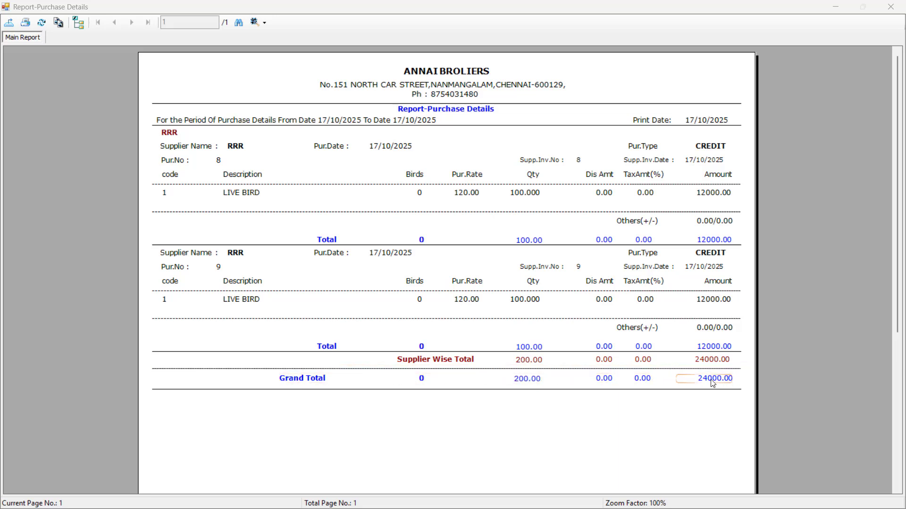
scroll(701, 384, down, 3)
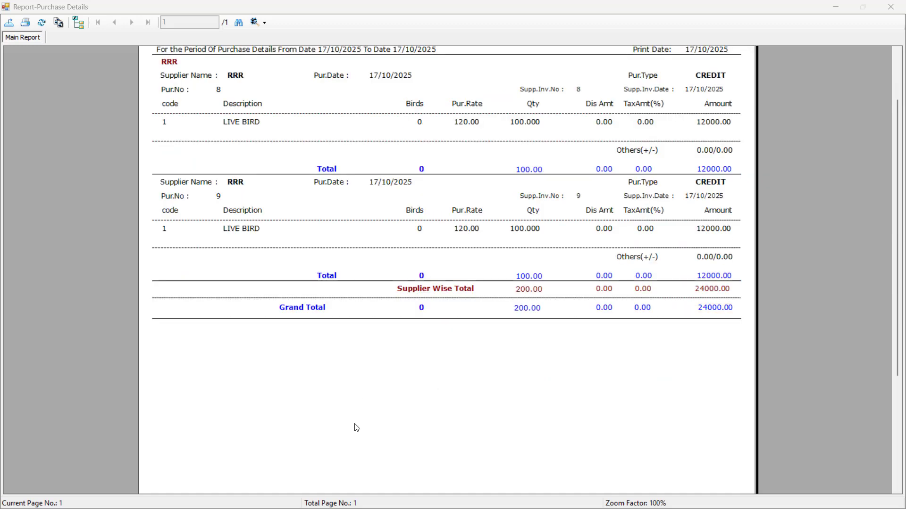
click(890, 5)
click(580, 195)
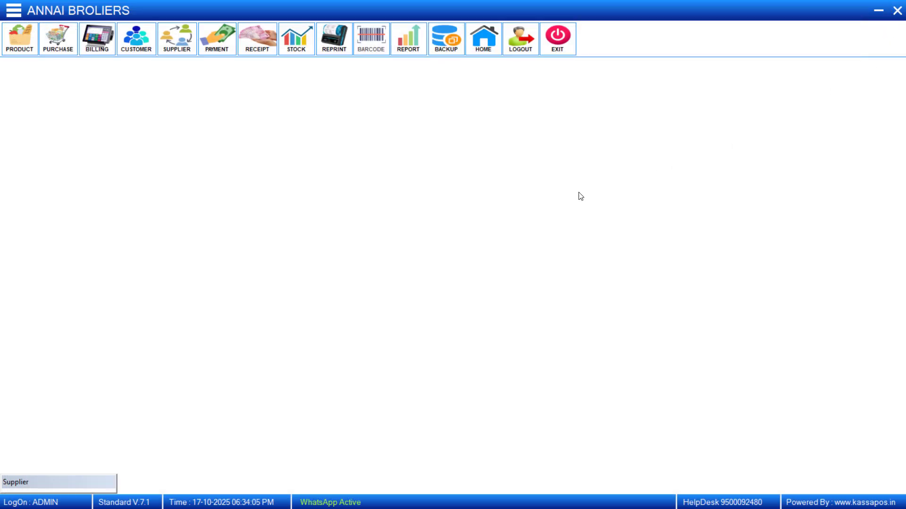
View the Purchase Itemwise crystal report for 17/10/2025 without a category or supplier filter, and close the report.
click(25, 11)
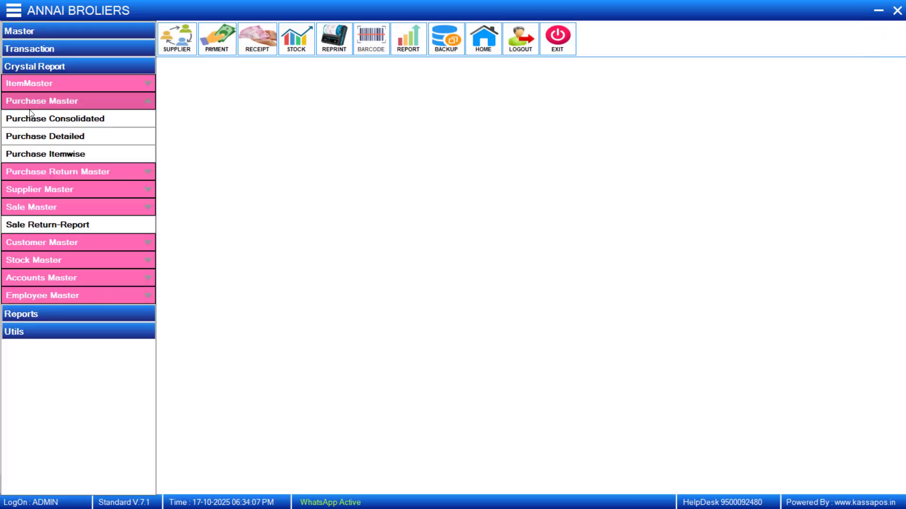
click(43, 153)
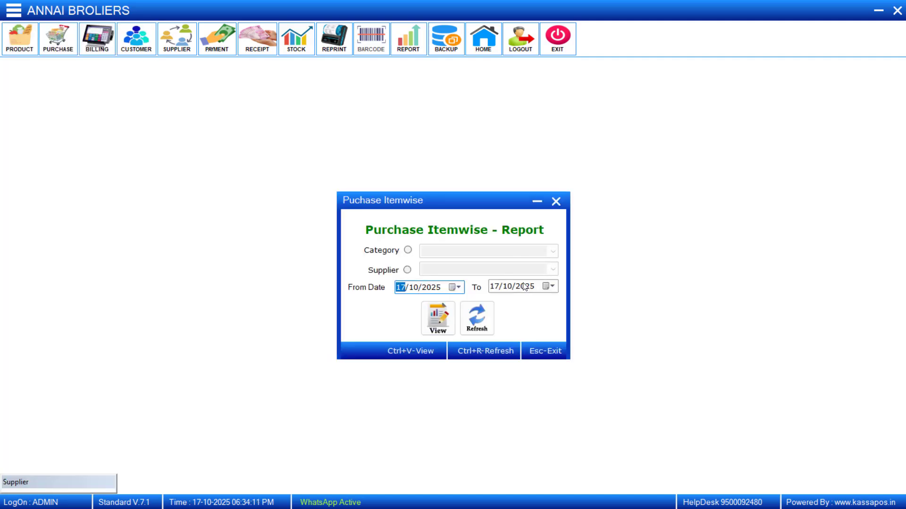
click(428, 319)
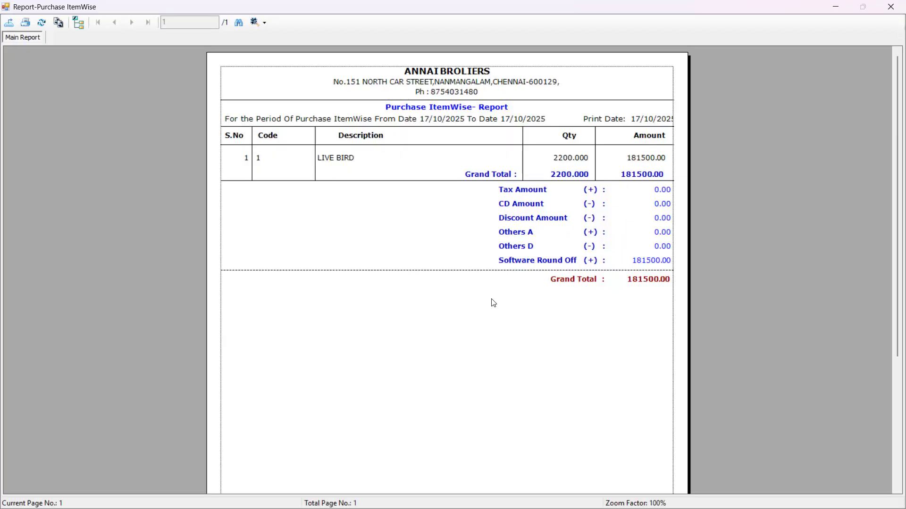
click(572, 165)
click(886, 5)
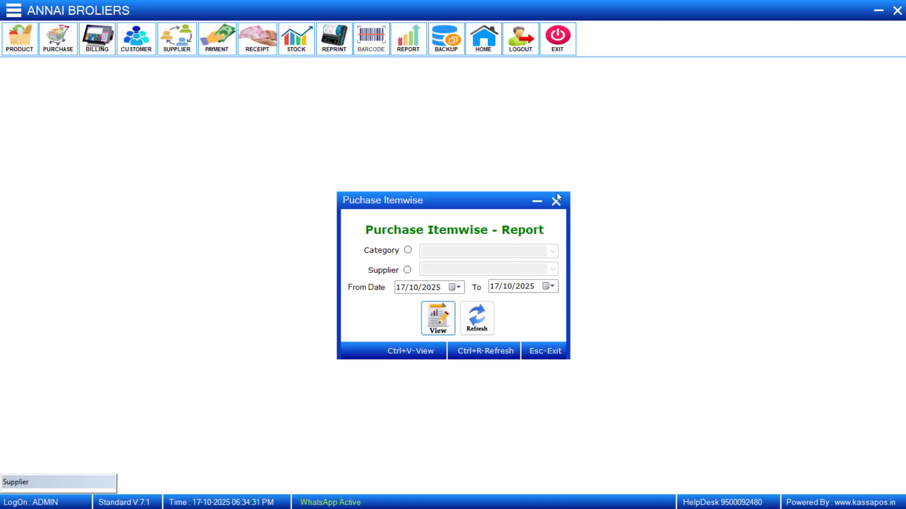